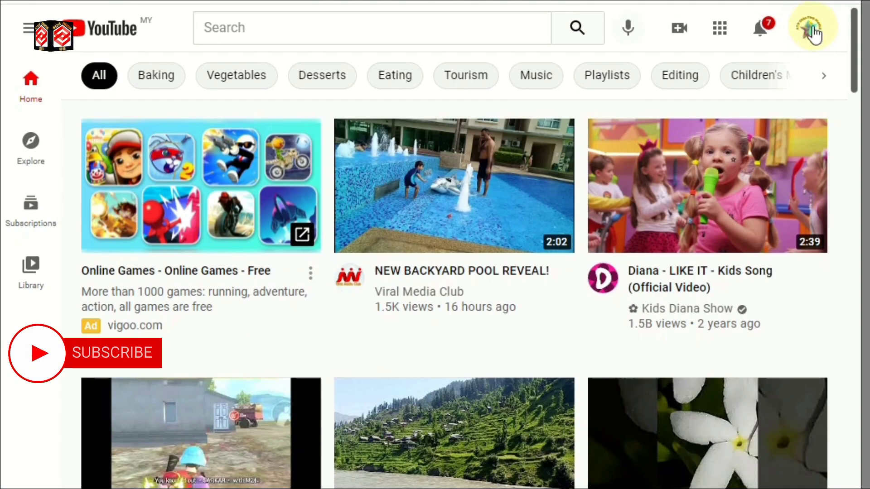
- Go to YouTube Studio from the account menu and open its Settings dialog
{"action": "left_click", "coordinate": [810, 31]}
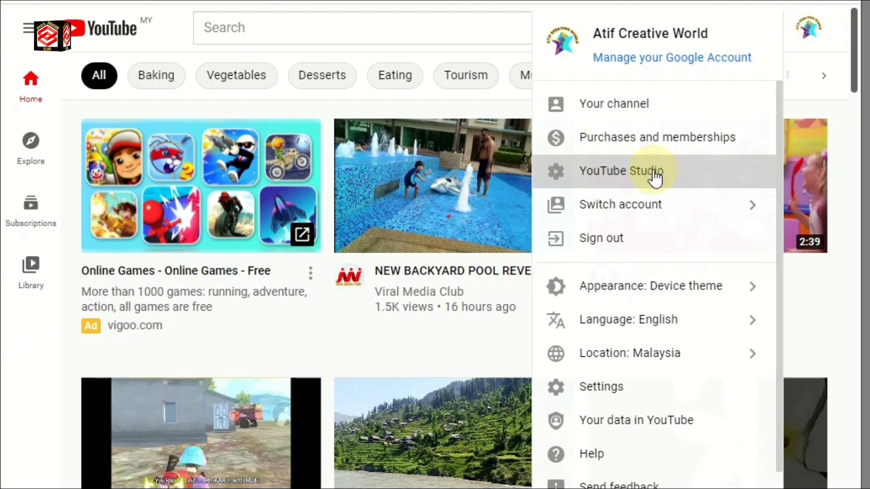
{"action": "left_click", "coordinate": [505, 187]}
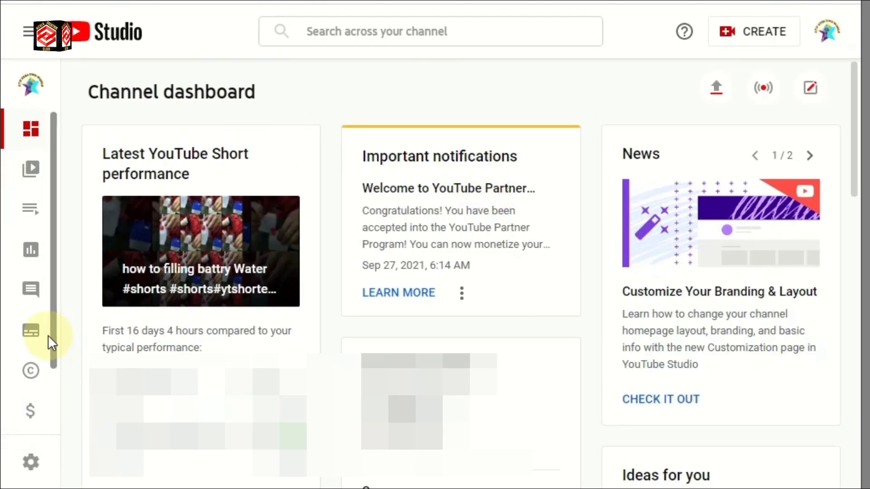
{"action": "left_click_drag", "start_coordinate": [53, 349], "coordinate": [54, 439]}
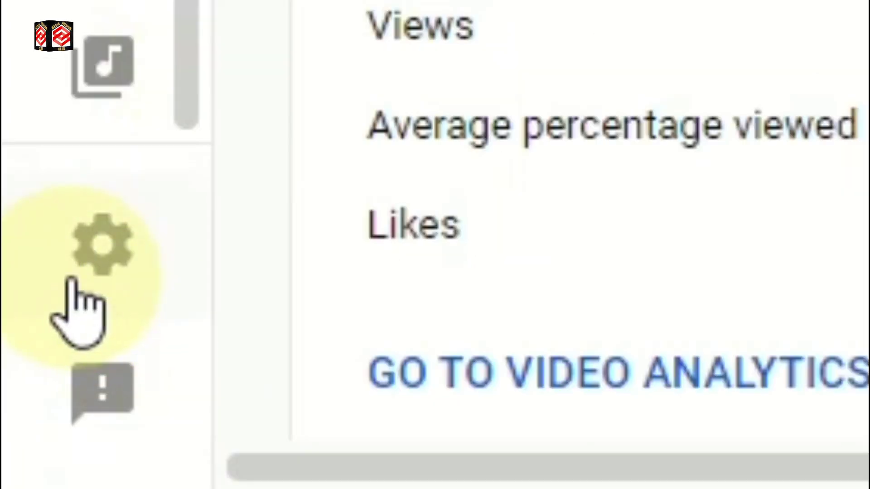
{"action": "left_click", "coordinate": [93, 261]}
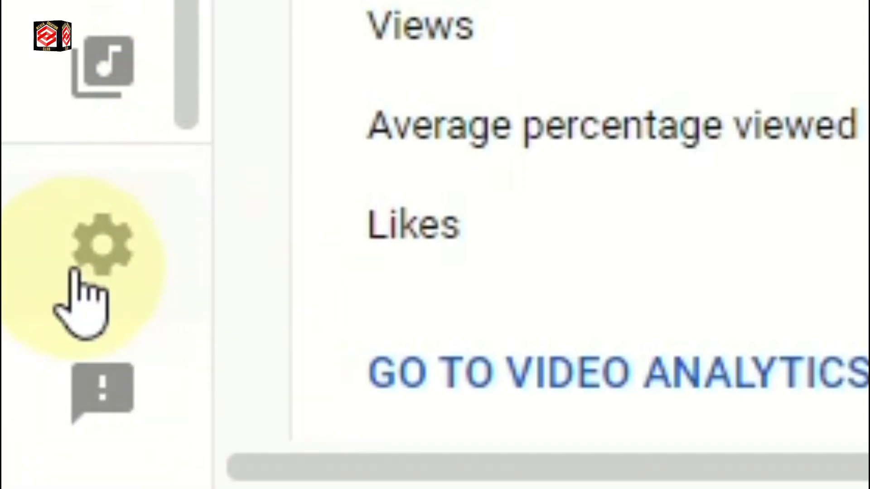
{"action": "left_click", "coordinate": [110, 264]}
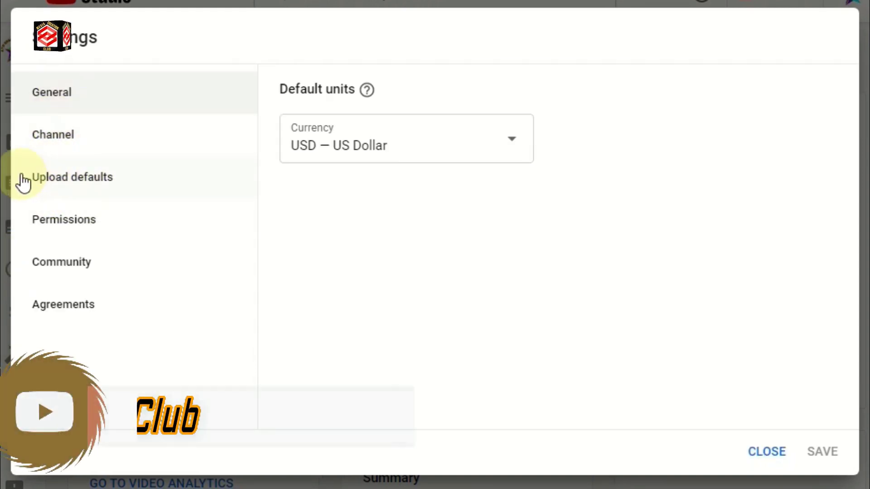
- In Upload defaults, set the default title to '|| Atif Creative World'
{"action": "left_click", "coordinate": [66, 184]}
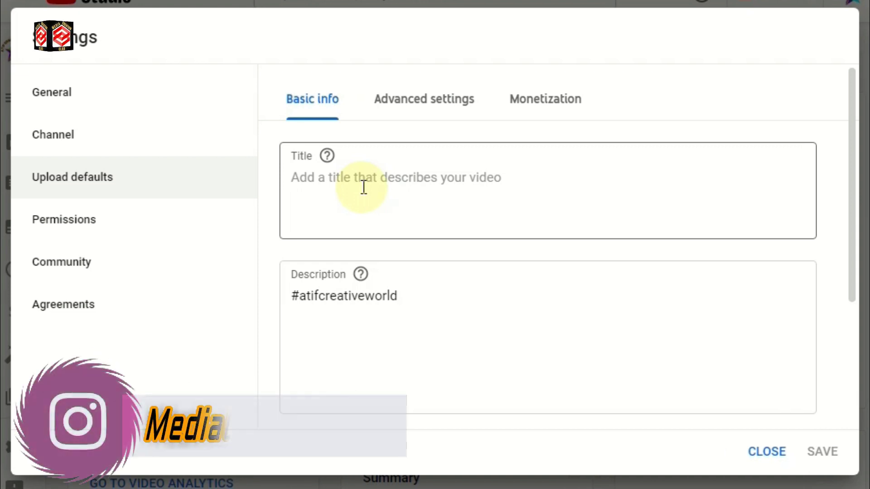
{"action": "left_click", "coordinate": [366, 187]}
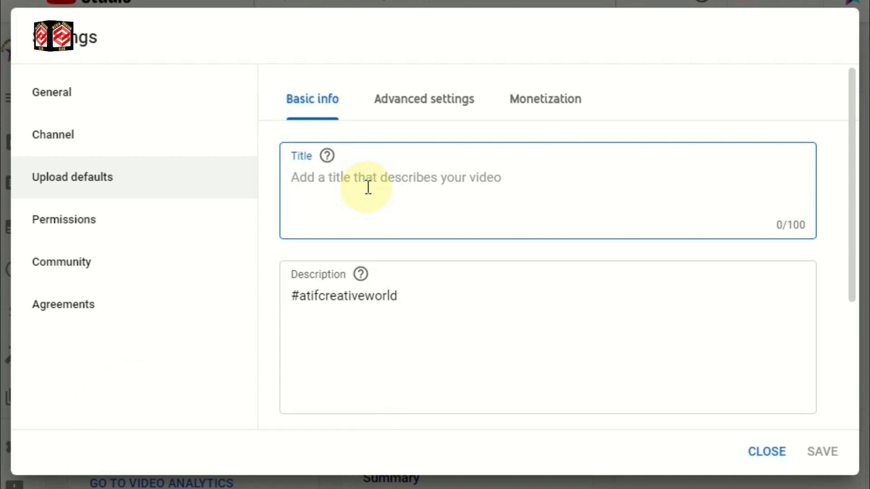
{"action": "type", "text": "A"}
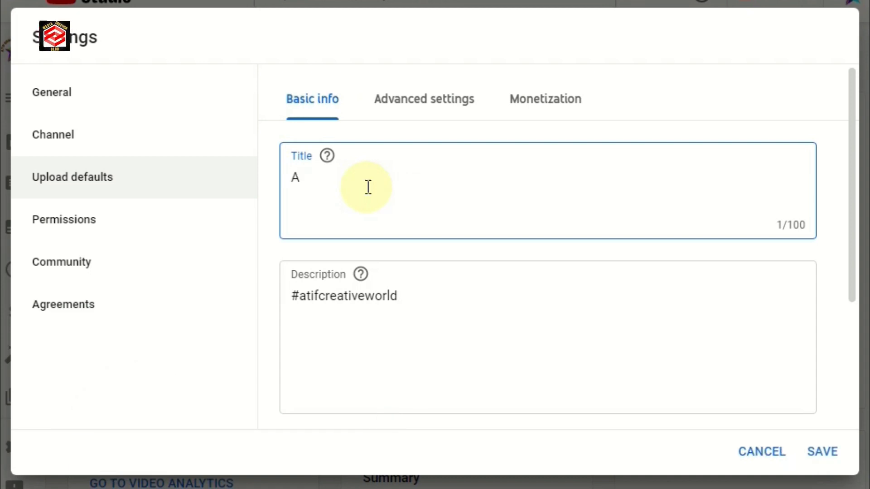
{"action": "type", "text": "tif Creative "}
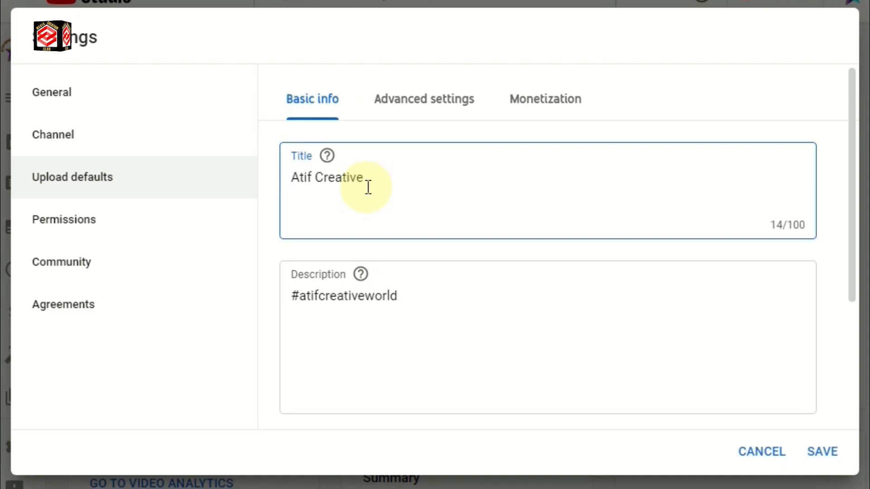
{"action": "type", "text": "World"}
{"action": "key", "text": "Home"}
{"action": "type", "text": "||"}
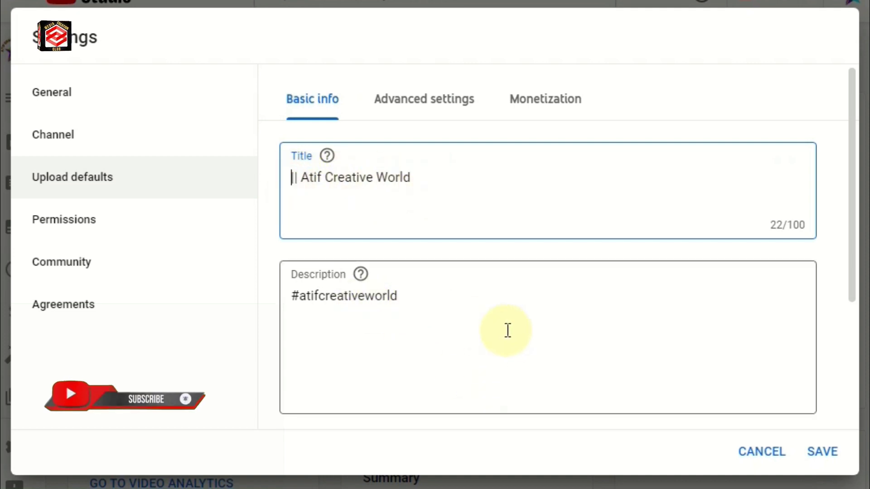
- Paste the channel intro and like/share/comment/subscribe text above #atifcreativeworld in the description
{"action": "left_click", "coordinate": [291, 294]}
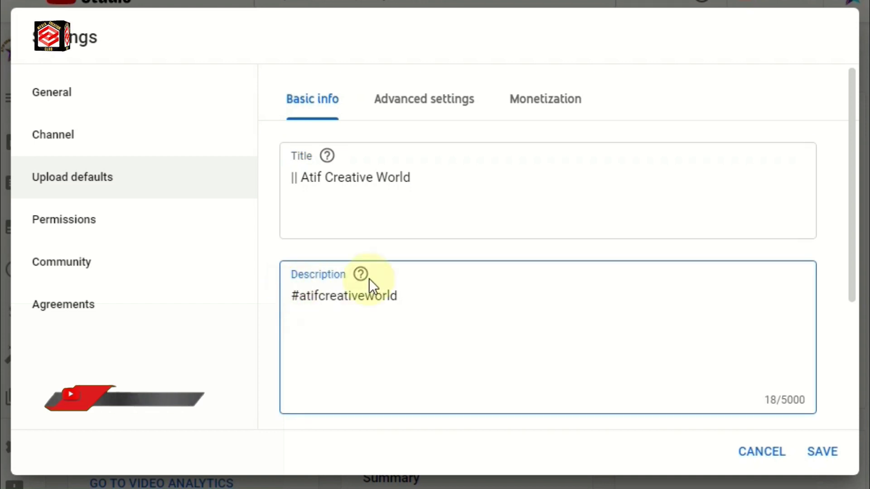
{"action": "key", "text": "Return"}
{"action": "key", "text": "Return"}
{"action": "key", "text": "Return"}
{"action": "key", "text": "Return"}
{"action": "key", "text": "Up"}
{"action": "key", "text": "Up"}
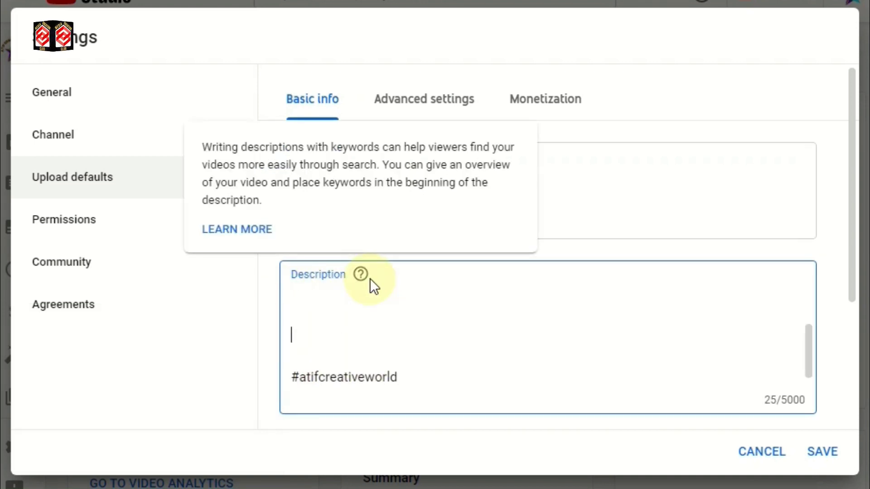
{"action": "key", "text": "Up"}
{"action": "key", "text": "Up"}
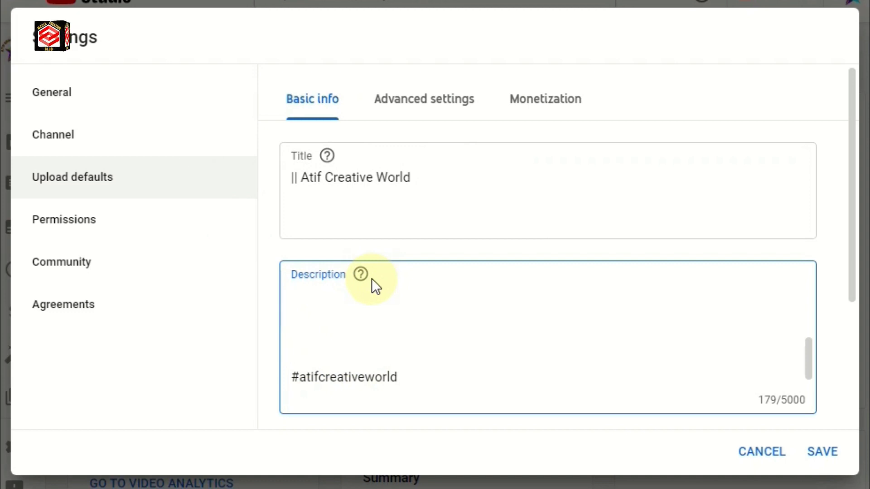
{"action": "left_click", "coordinate": [340, 305]}
{"action": "left_click", "coordinate": [312, 294]}
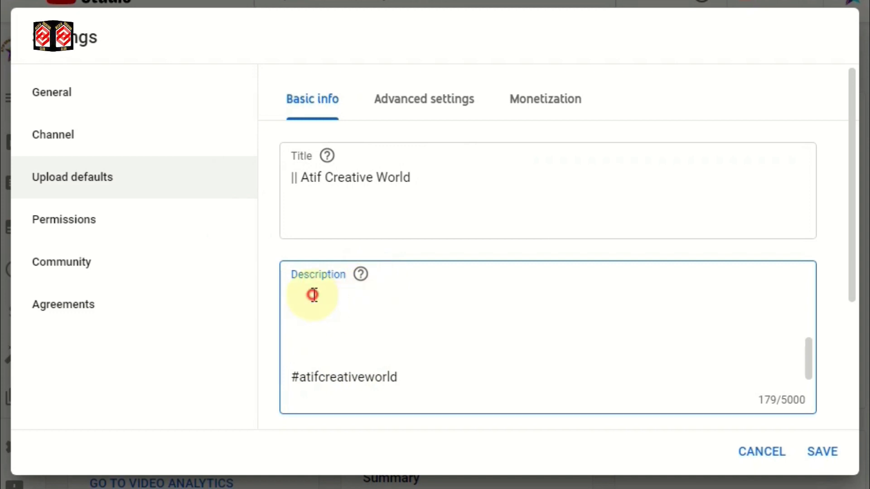
{"action": "key", "text": "ctrl+v"}
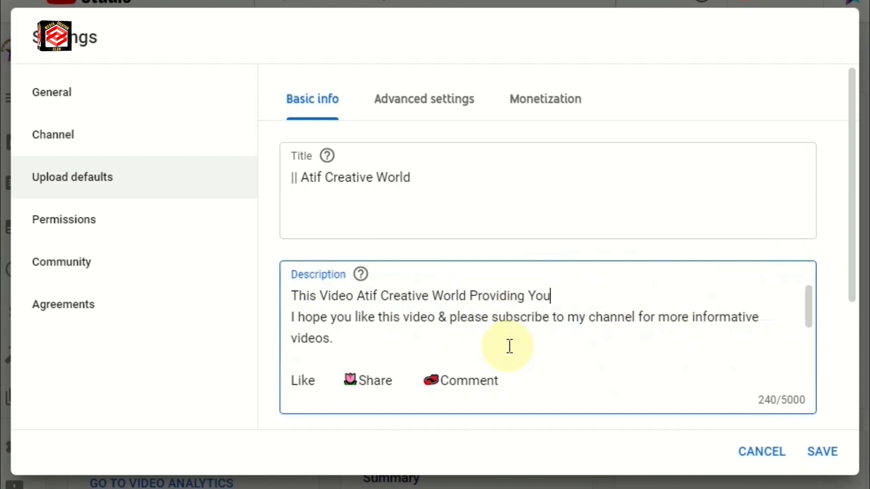
{"action": "scroll", "coordinate": [500, 336], "scroll_direction": "down", "scroll_amount": 5}
{"action": "scroll", "coordinate": [500, 337], "scroll_direction": "up", "scroll_amount": 3}
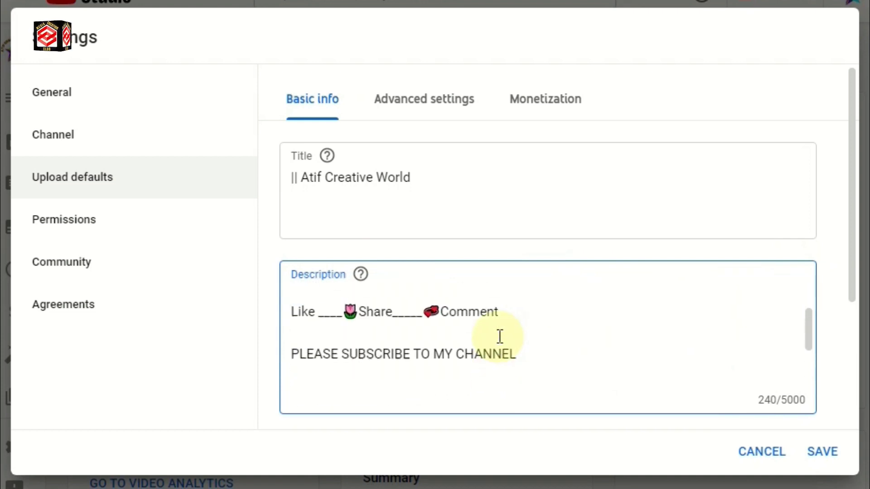
{"action": "scroll", "coordinate": [500, 336], "scroll_direction": "down", "scroll_amount": 2}
{"action": "scroll", "coordinate": [498, 336], "scroll_direction": "down", "scroll_amount": 1}
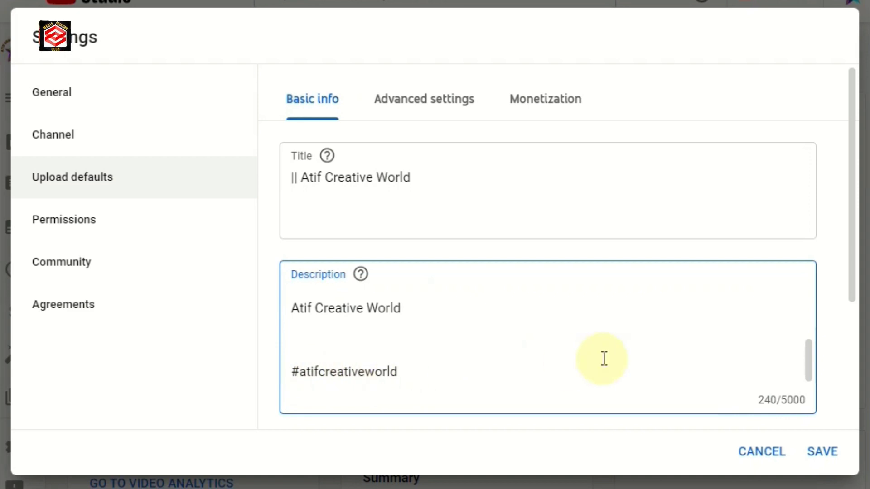
{"action": "scroll", "coordinate": [603, 359], "scroll_direction": "down", "scroll_amount": 3}
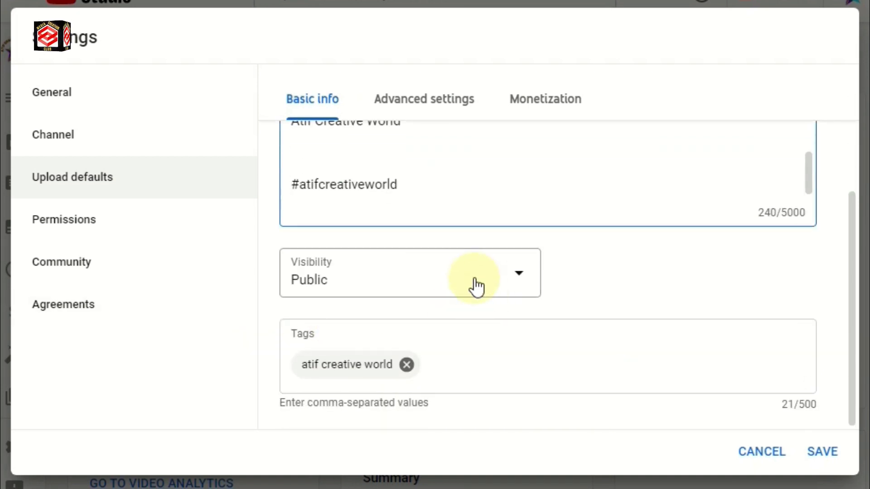
{"action": "left_click", "coordinate": [524, 278]}
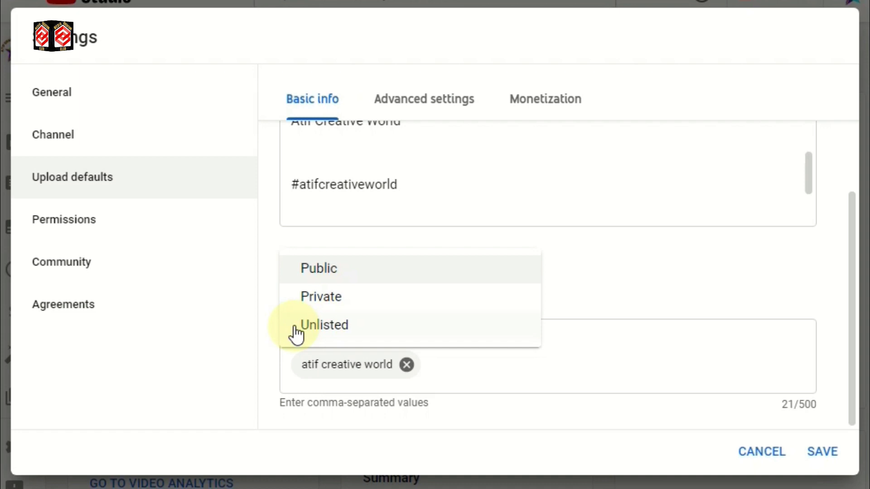
{"action": "left_click", "coordinate": [338, 270]}
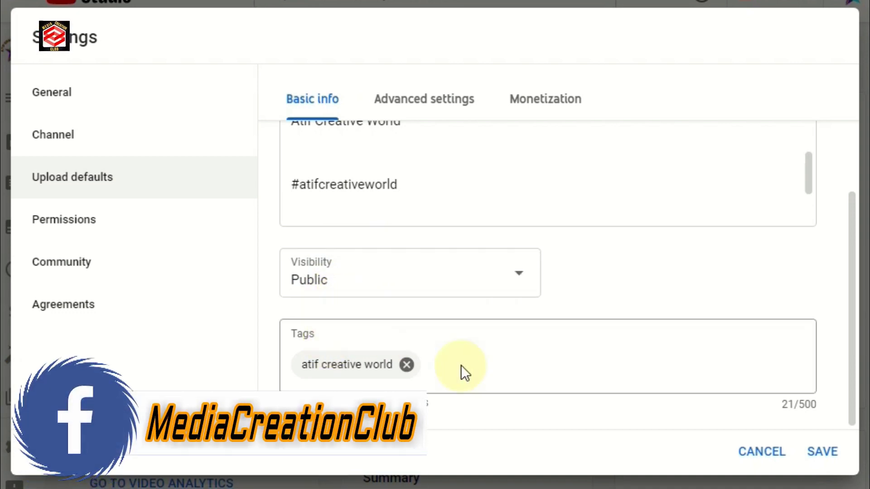
- Add a 'diy' default tag next to 'atif creative world'
{"action": "left_click", "coordinate": [445, 363]}
{"action": "type", "text": "diy"}
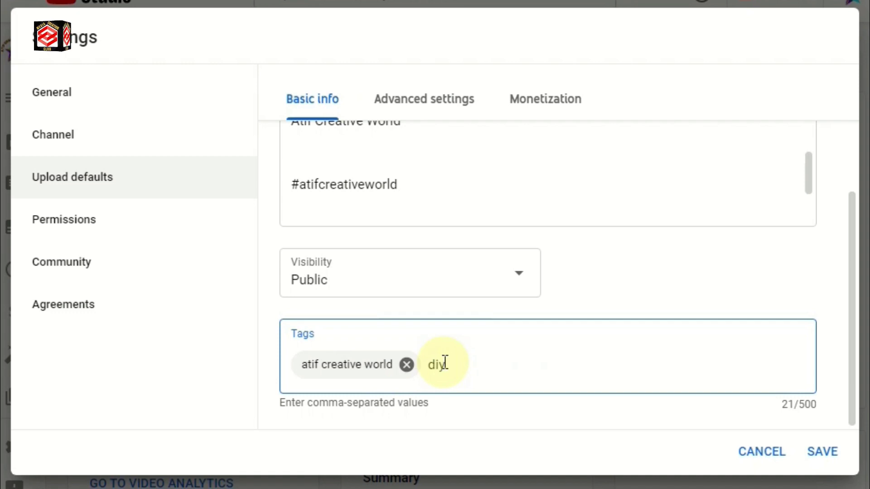
{"action": "type", "text": ","}
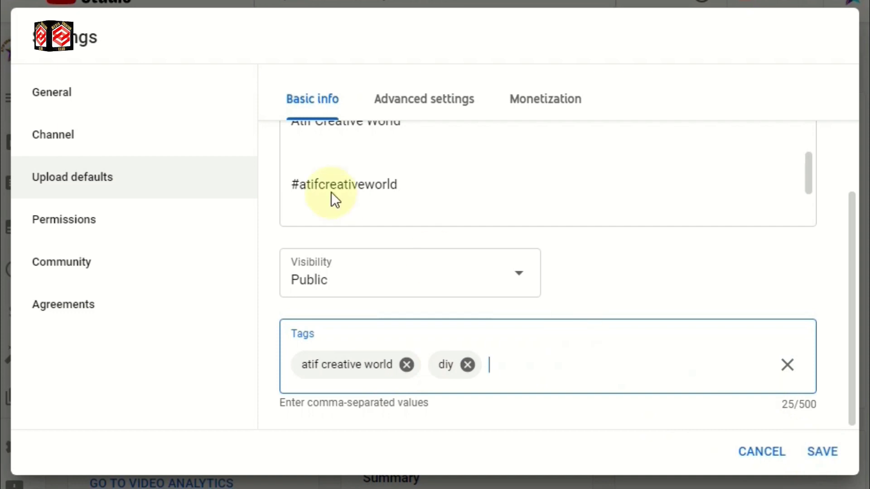
{"action": "scroll", "coordinate": [511, 368], "scroll_direction": "up", "scroll_amount": 5}
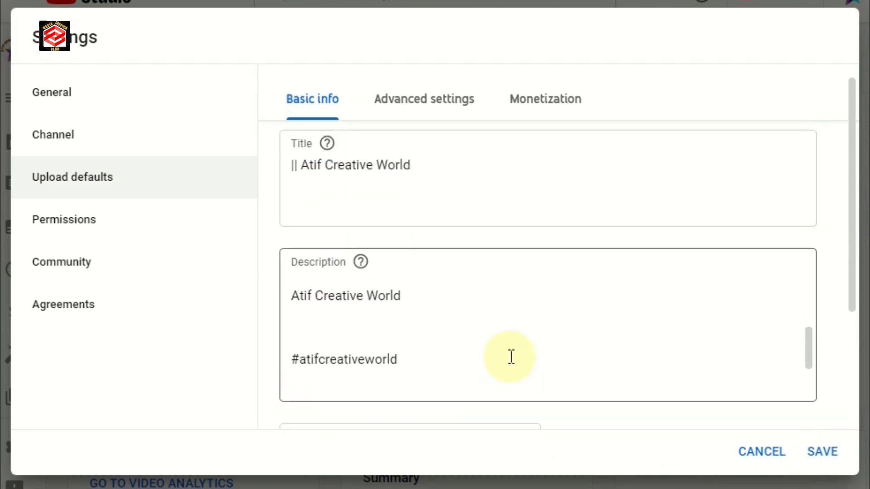
{"action": "scroll", "coordinate": [510, 355], "scroll_direction": "up", "scroll_amount": 3}
{"action": "scroll", "coordinate": [509, 350], "scroll_direction": "up", "scroll_amount": 1}
- Show the Monetization upload defaults, with all ad types and mid-roll ads enabled
{"action": "left_click", "coordinate": [418, 102]}
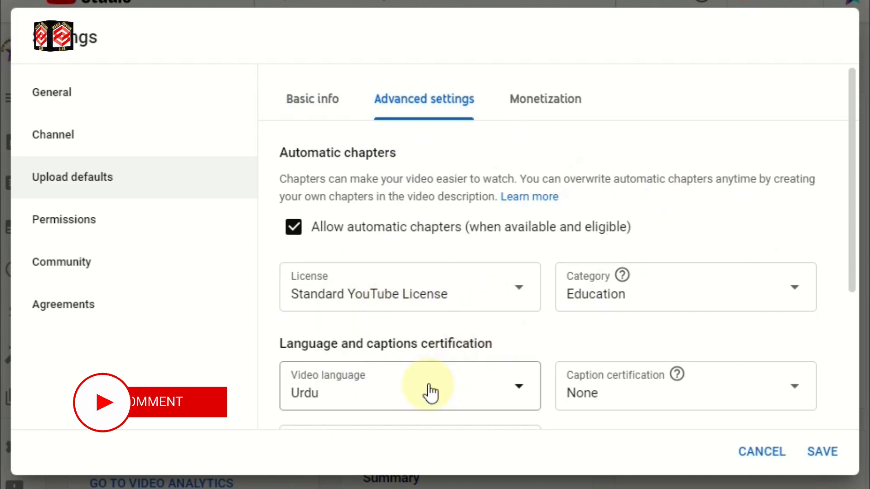
{"action": "scroll", "coordinate": [430, 399], "scroll_direction": "down", "scroll_amount": 2}
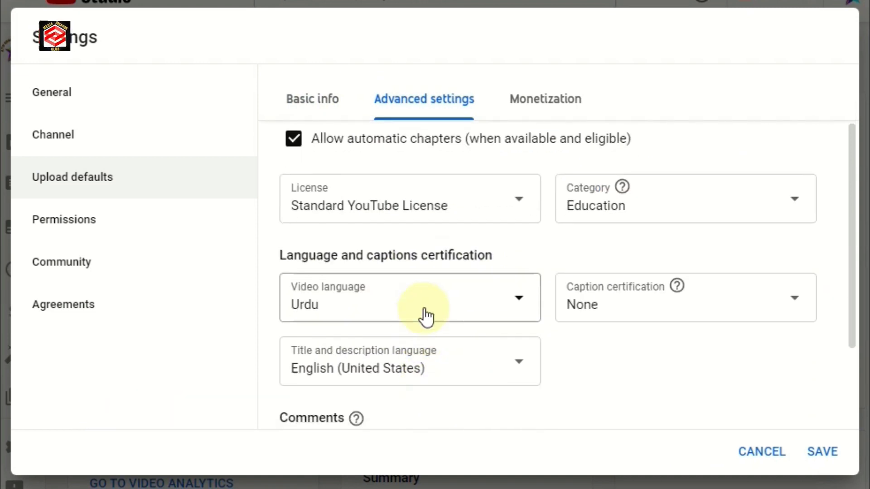
{"action": "scroll", "coordinate": [414, 336], "scroll_direction": "down", "scroll_amount": 1}
{"action": "scroll", "coordinate": [411, 328], "scroll_direction": "down", "scroll_amount": 1}
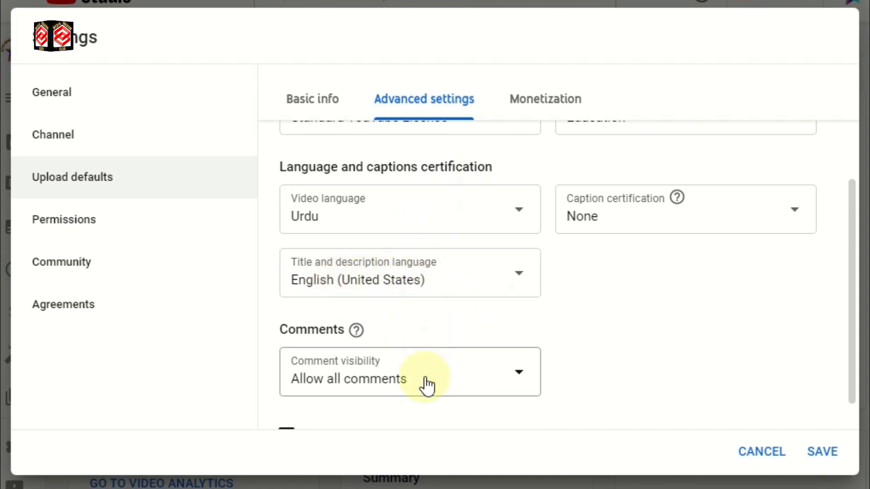
{"action": "scroll", "coordinate": [680, 281], "scroll_direction": "up", "scroll_amount": 3}
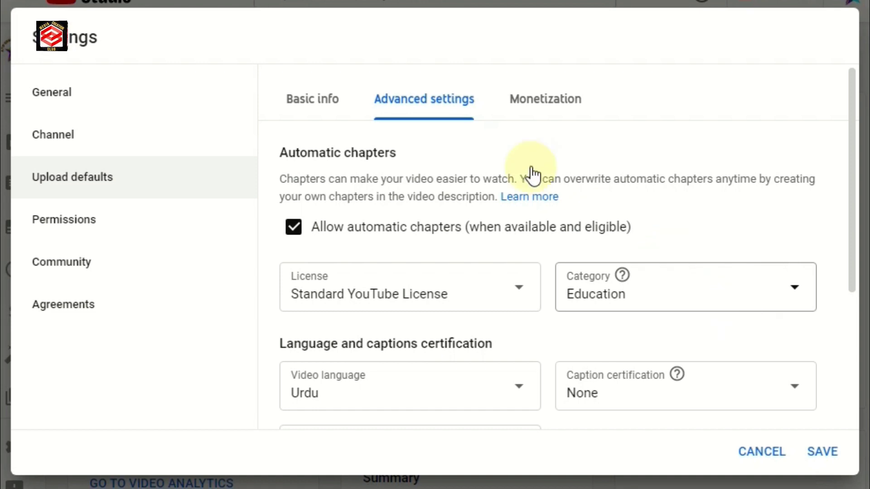
{"action": "left_click", "coordinate": [546, 105]}
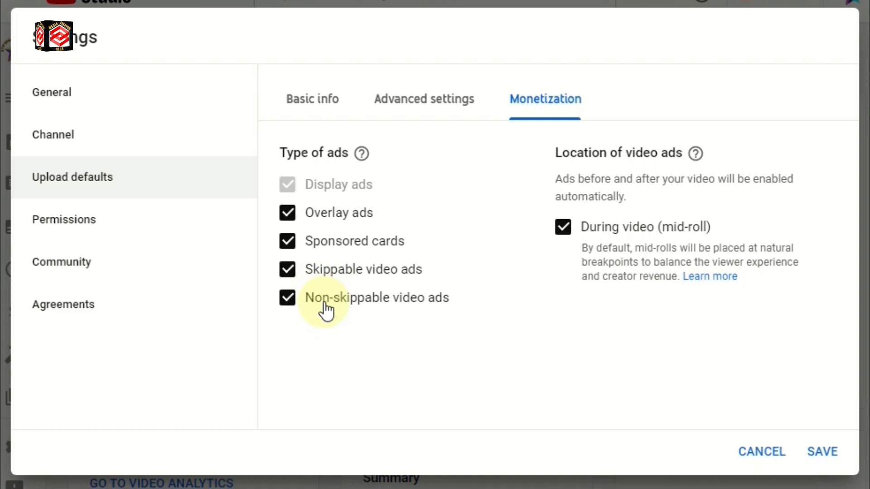
{"action": "left_click", "coordinate": [287, 272]}
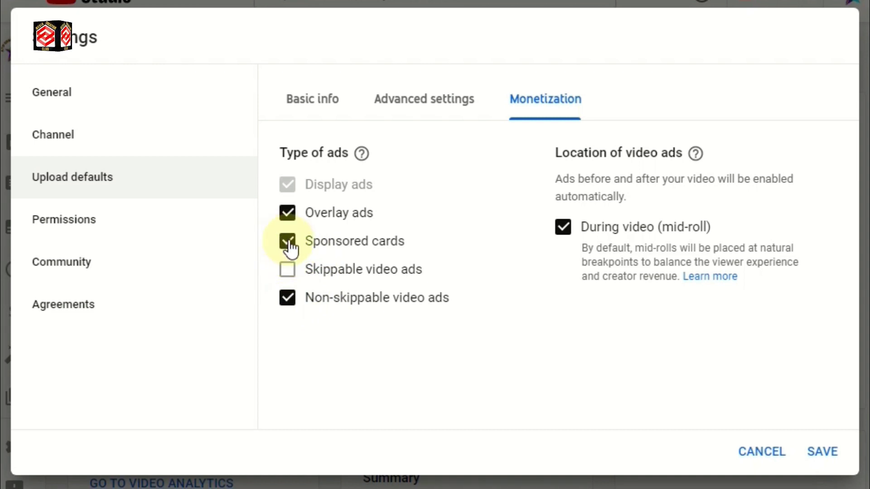
{"action": "left_click", "coordinate": [288, 271]}
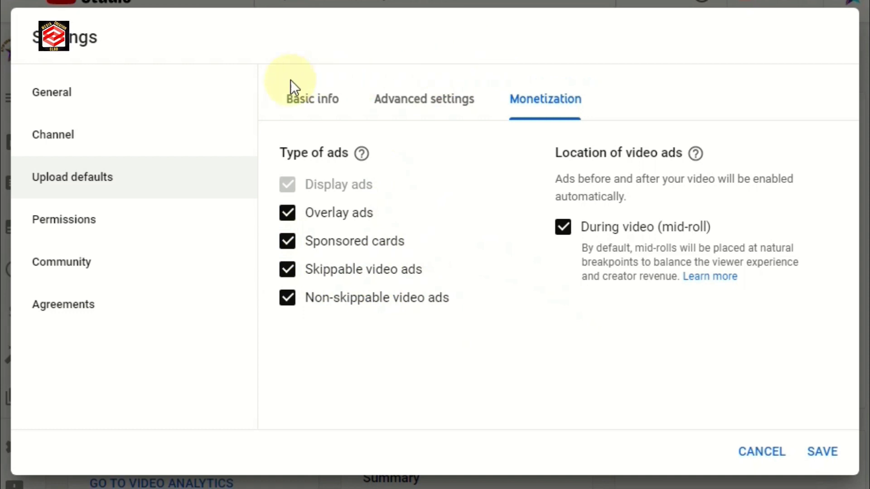
- Review the Advanced settings and Basic info defaults, then save the upload defaults
{"action": "left_click", "coordinate": [292, 101]}
{"action": "left_click", "coordinate": [417, 106]}
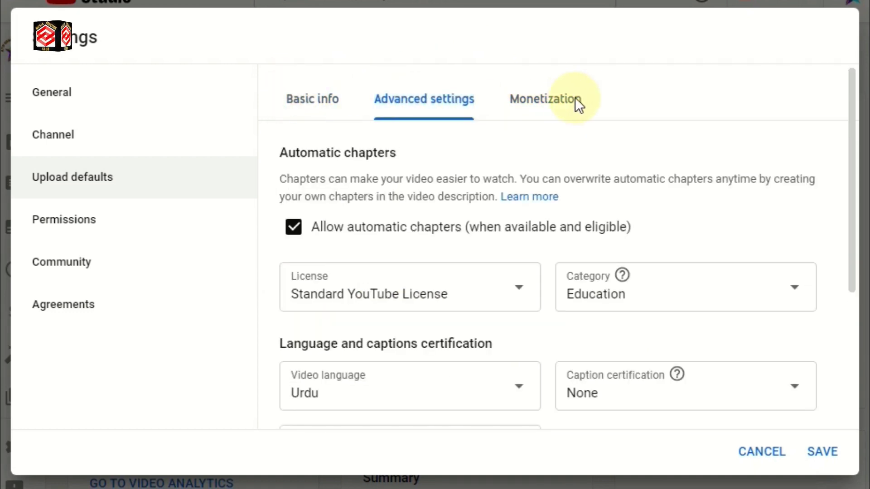
{"action": "left_click", "coordinate": [575, 102]}
{"action": "left_click", "coordinate": [311, 101]}
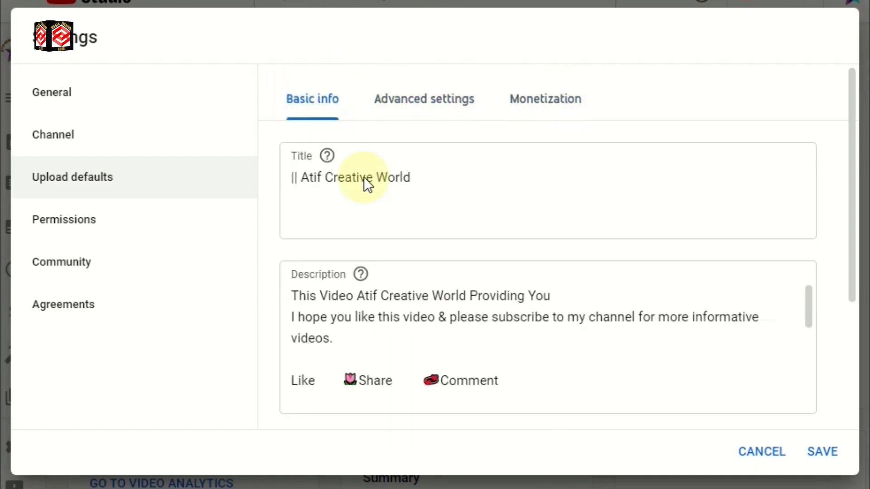
{"action": "left_click", "coordinate": [571, 289]}
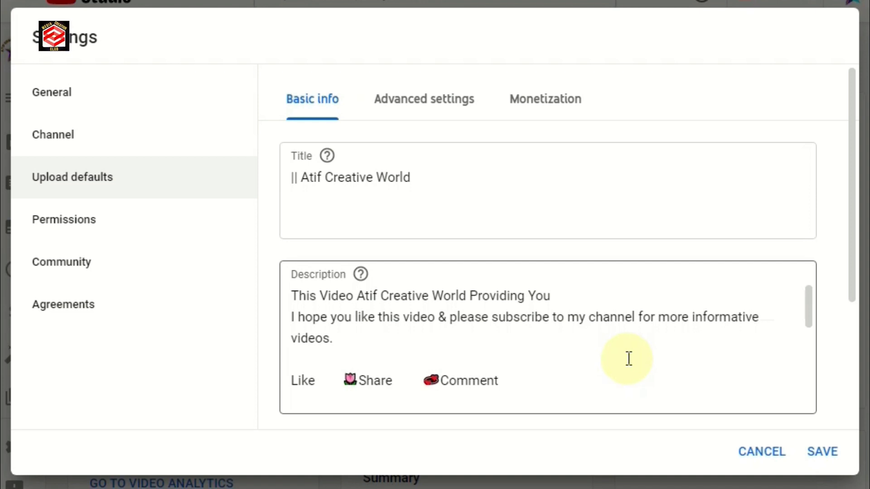
{"action": "left_click_drag", "start_coordinate": [808, 310], "coordinate": [809, 383]}
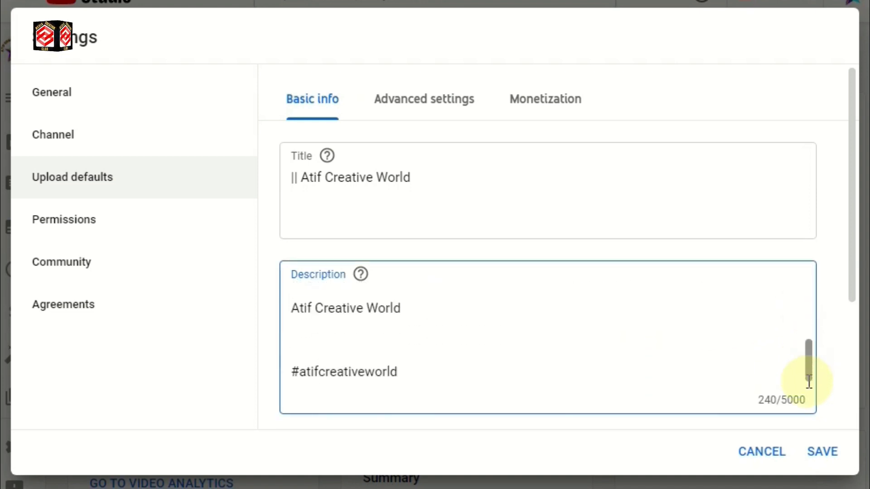
{"action": "left_click", "coordinate": [824, 461]}
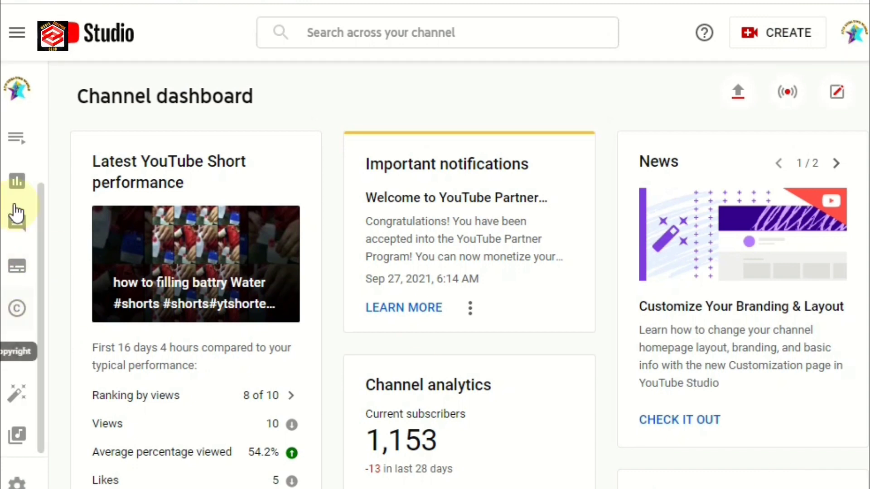
- Upload Subscribe - 80035.mp4 from the Videos folder as a new video
{"action": "left_click", "coordinate": [787, 45]}
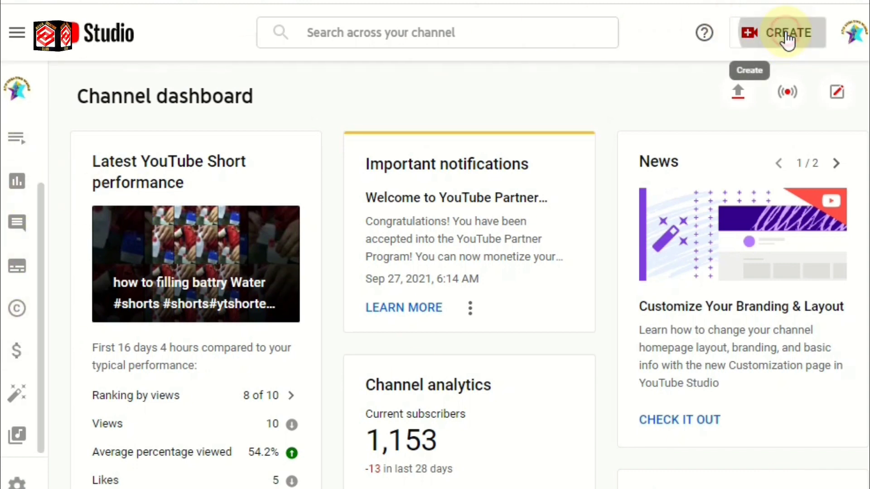
{"action": "left_click", "coordinate": [801, 75]}
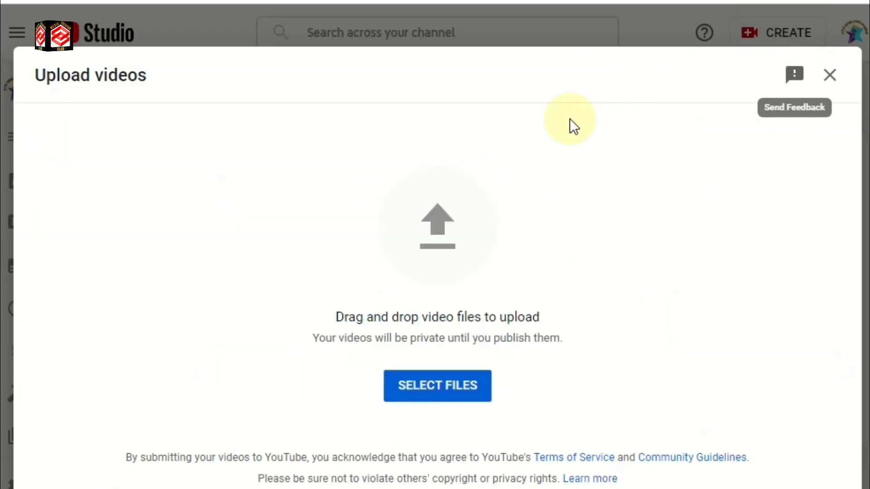
{"action": "left_click", "coordinate": [440, 385]}
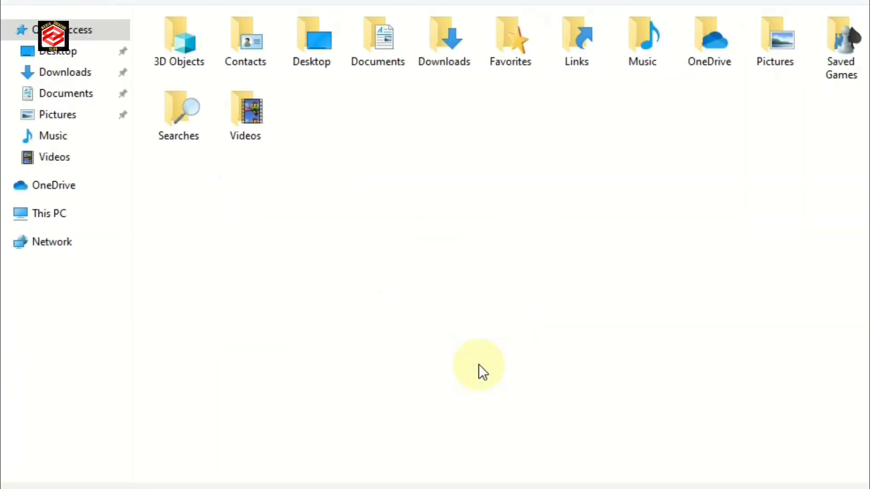
{"action": "double_click", "coordinate": [245, 116]}
{"action": "left_click", "coordinate": [184, 191]}
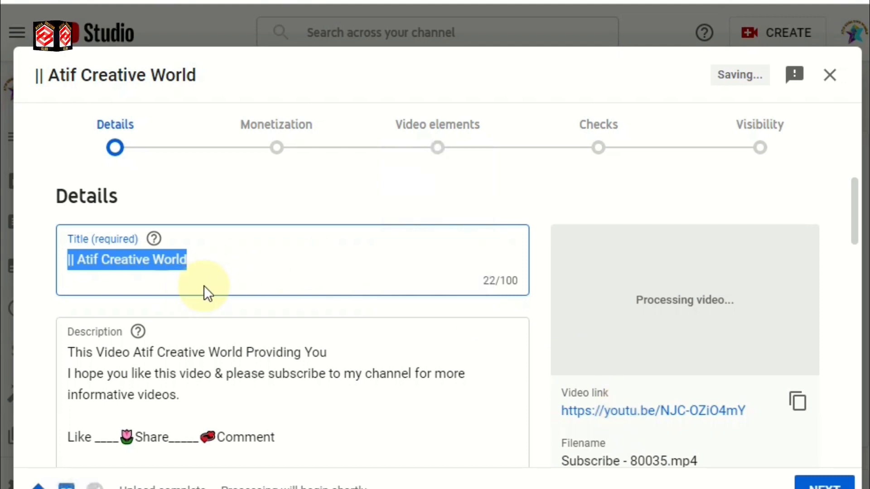
{"action": "left_click", "coordinate": [212, 273]}
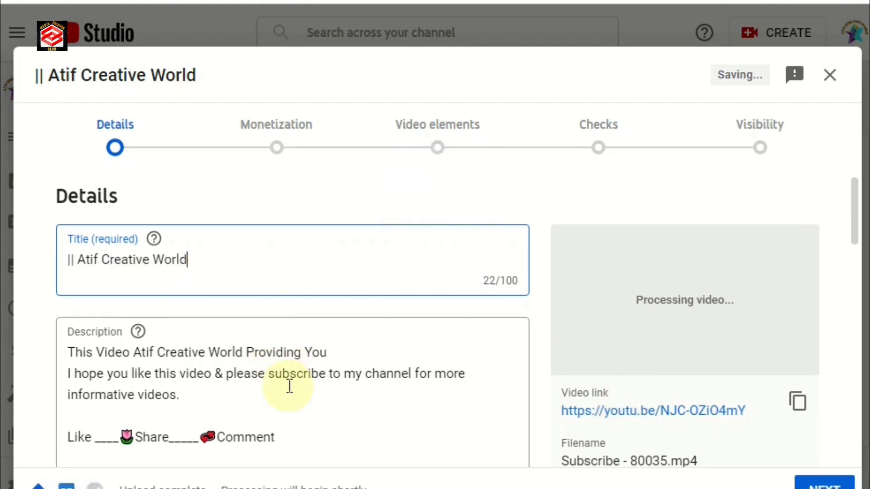
{"action": "scroll", "coordinate": [290, 393], "scroll_direction": "down", "scroll_amount": 2}
{"action": "scroll", "coordinate": [291, 394], "scroll_direction": "down", "scroll_amount": 2}
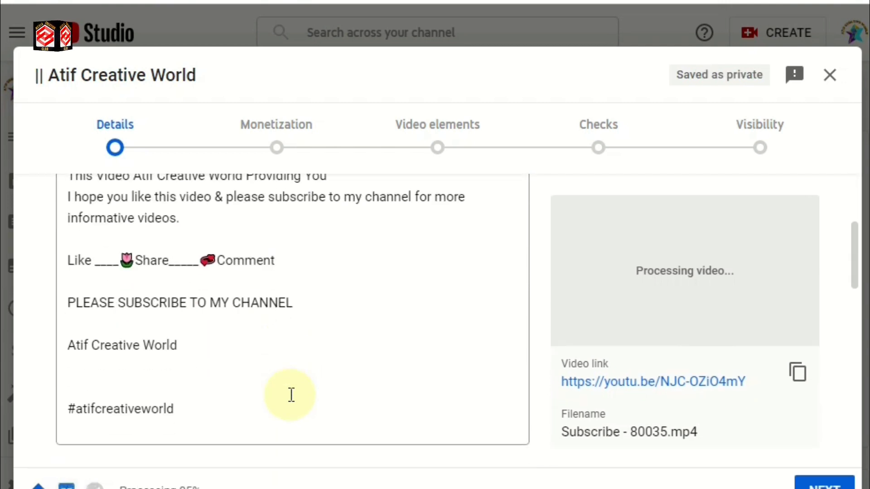
{"action": "scroll", "coordinate": [291, 394], "scroll_direction": "down", "scroll_amount": 1}
{"action": "scroll", "coordinate": [289, 394], "scroll_direction": "down", "scroll_amount": 2}
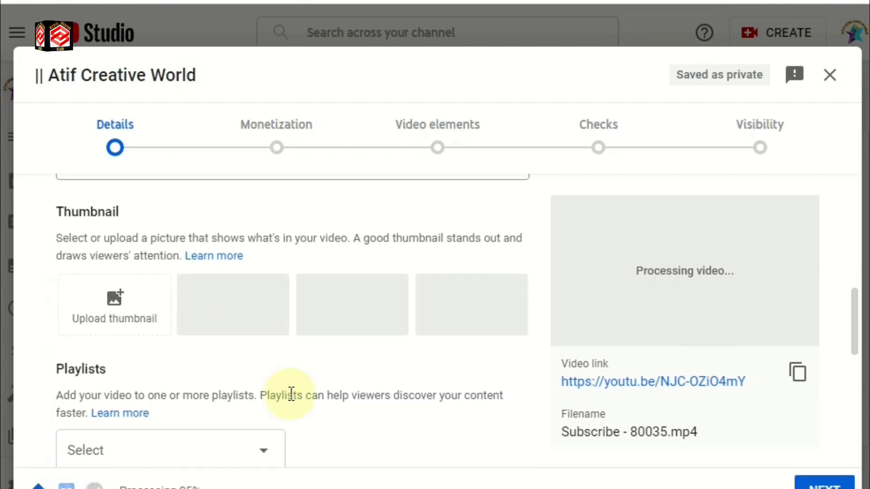
{"action": "scroll", "coordinate": [270, 388], "scroll_direction": "down", "scroll_amount": 2}
{"action": "scroll", "coordinate": [268, 383], "scroll_direction": "down", "scroll_amount": 2}
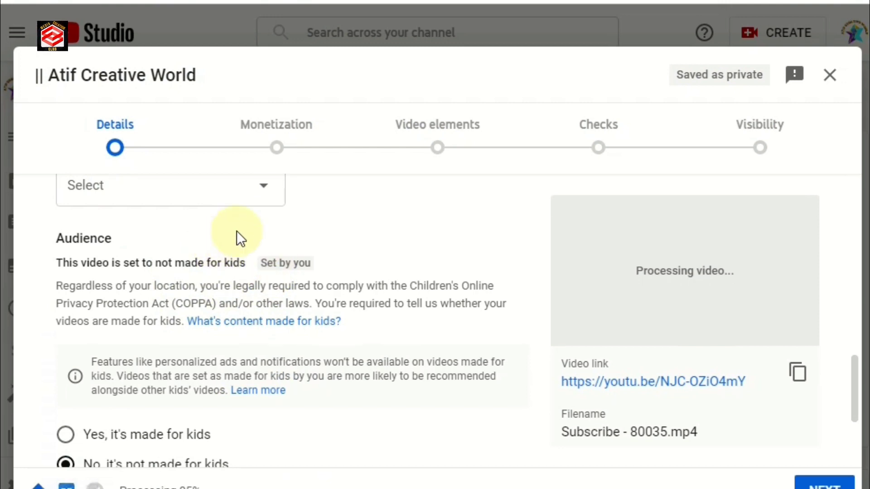
{"action": "scroll", "coordinate": [231, 330], "scroll_direction": "down", "scroll_amount": 2}
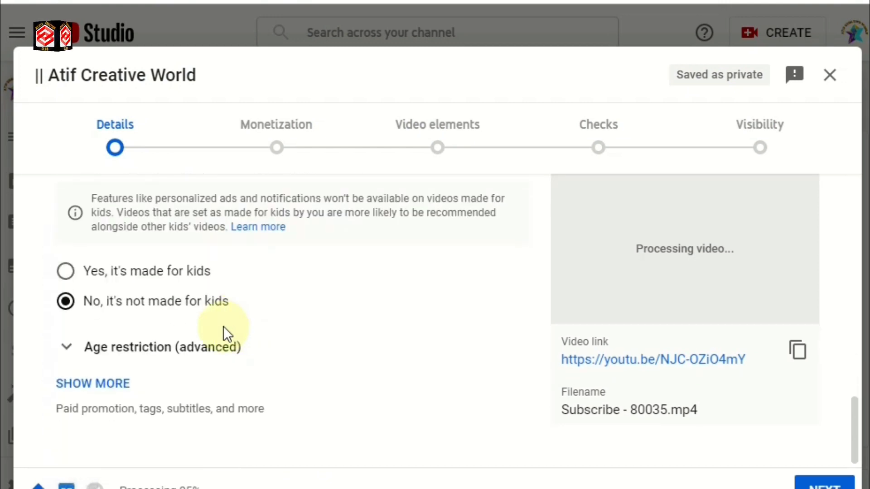
{"action": "left_click", "coordinate": [112, 385]}
{"action": "scroll", "coordinate": [353, 359], "scroll_direction": "down", "scroll_amount": 3}
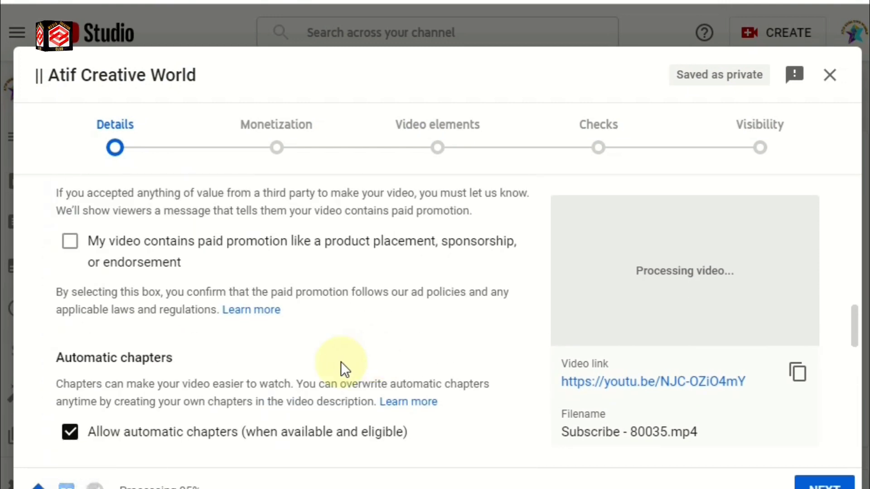
{"action": "scroll", "coordinate": [320, 366], "scroll_direction": "down", "scroll_amount": 5}
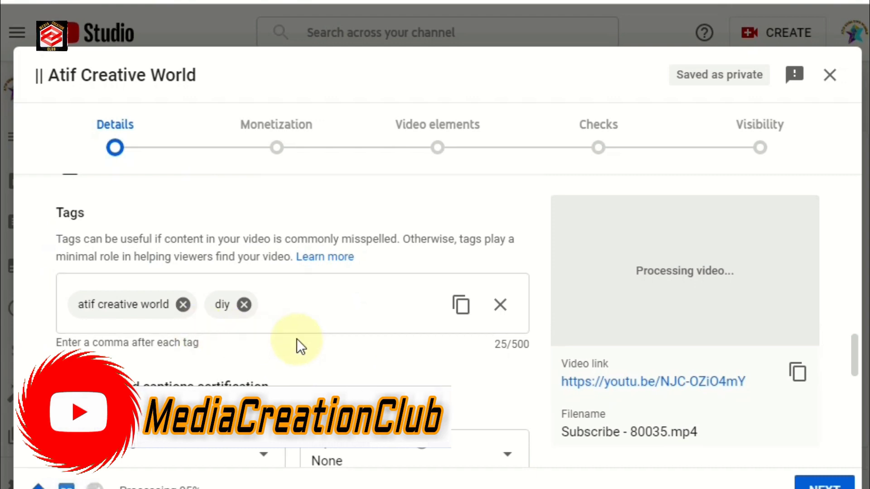
{"action": "scroll", "coordinate": [296, 344], "scroll_direction": "down", "scroll_amount": 1}
{"action": "scroll", "coordinate": [271, 340], "scroll_direction": "down", "scroll_amount": 2}
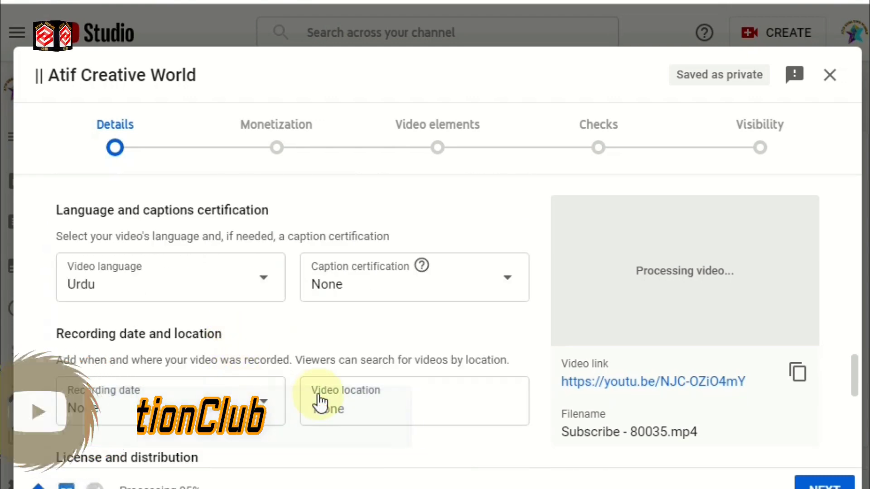
{"action": "scroll", "coordinate": [431, 352], "scroll_direction": "up", "scroll_amount": 3}
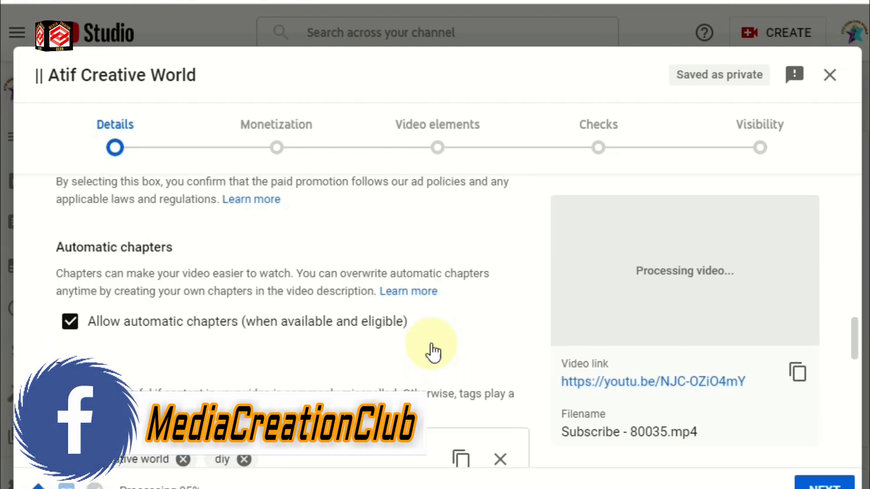
{"action": "scroll", "coordinate": [432, 351], "scroll_direction": "up", "scroll_amount": 3}
{"action": "scroll", "coordinate": [433, 352], "scroll_direction": "up", "scroll_amount": 3}
{"action": "scroll", "coordinate": [434, 352], "scroll_direction": "up", "scroll_amount": 1}
{"action": "scroll", "coordinate": [428, 343], "scroll_direction": "up", "scroll_amount": 2}
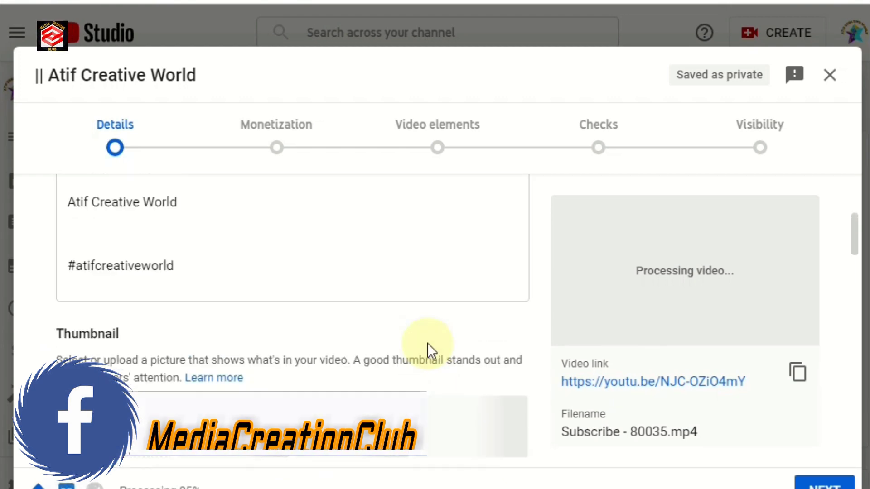
{"action": "scroll", "coordinate": [428, 344], "scroll_direction": "up", "scroll_amount": 1}
{"action": "scroll", "coordinate": [428, 344], "scroll_direction": "up", "scroll_amount": 3}
{"action": "scroll", "coordinate": [429, 343], "scroll_direction": "up", "scroll_amount": 1}
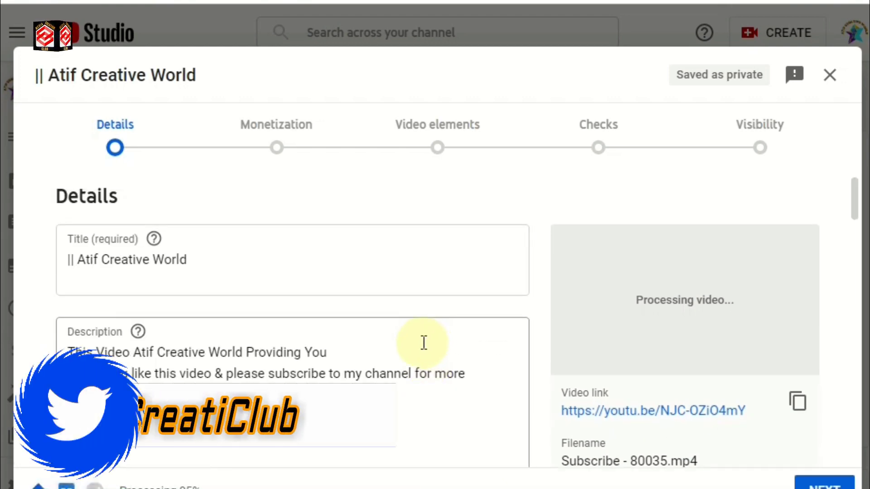